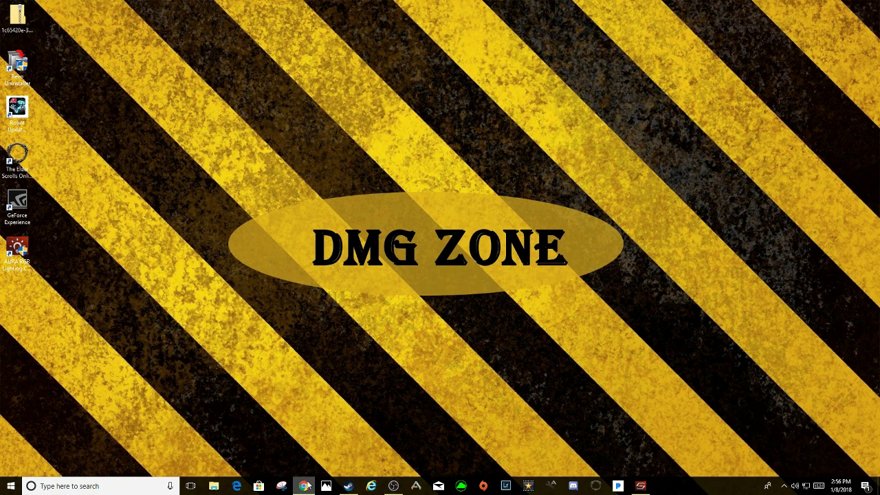
# Close the Chrome window from its taskbar jump list
pyautogui.rightClick(306, 486)
pyautogui.click(279, 465)
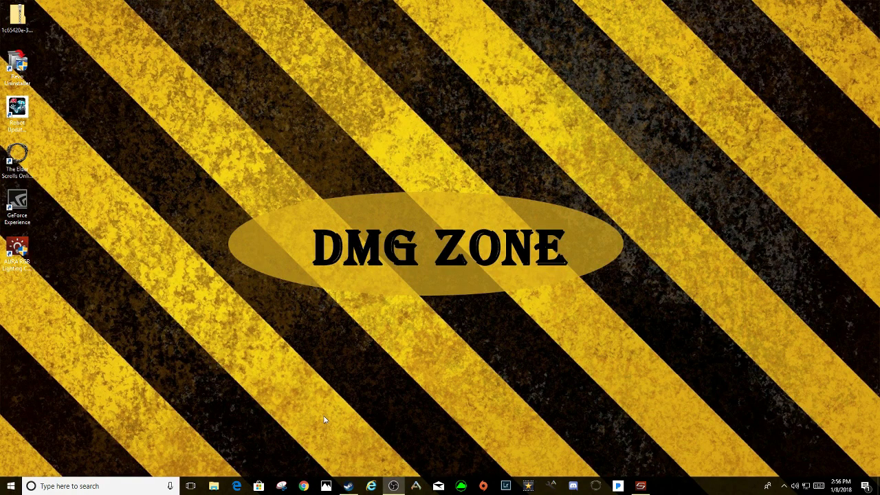
# Reopen Chrome with the router address 192.168.0.1 in a new tab, then bring up Windows search
pyautogui.click(303, 487)
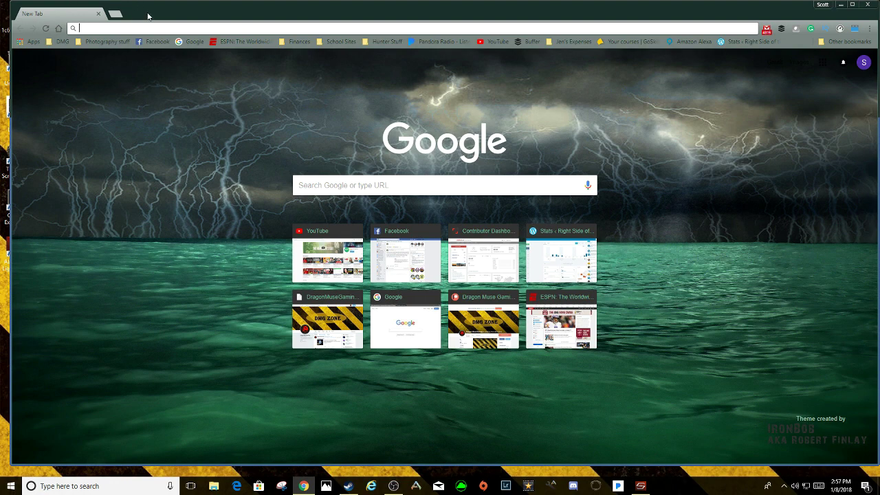
pyautogui.write('192')
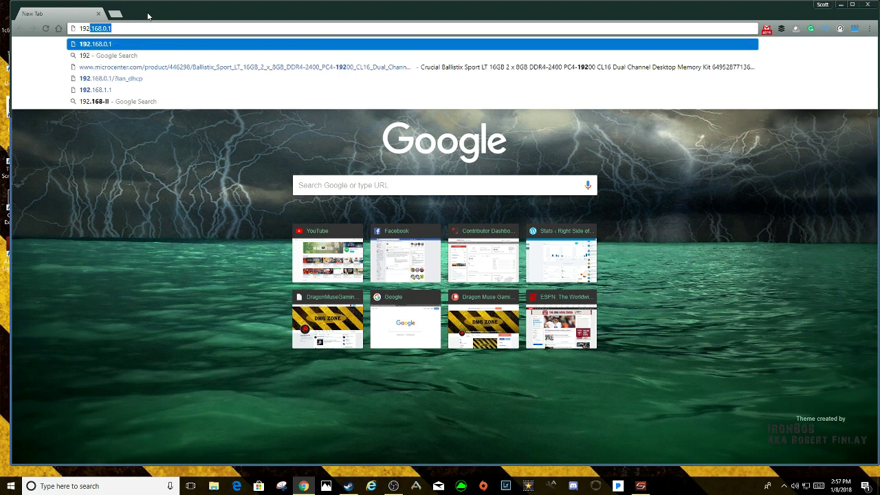
pyautogui.write('.168.')
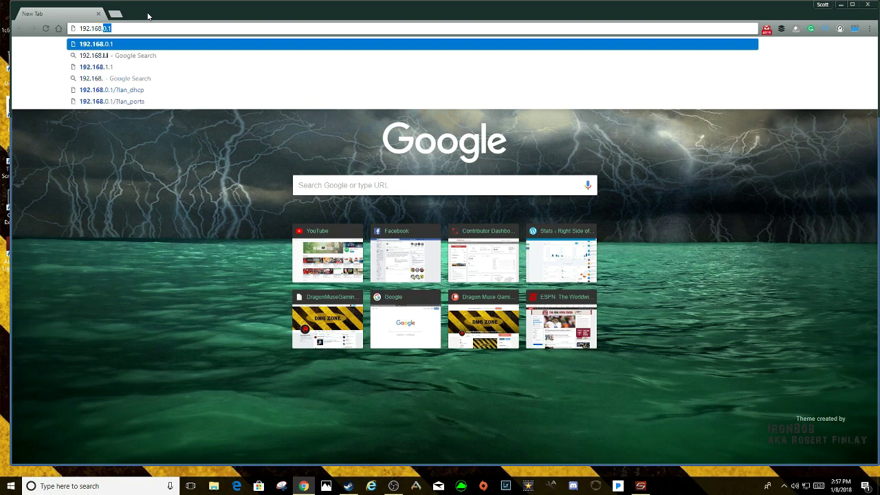
pyautogui.write('1')
pyautogui.press('BackSpace')
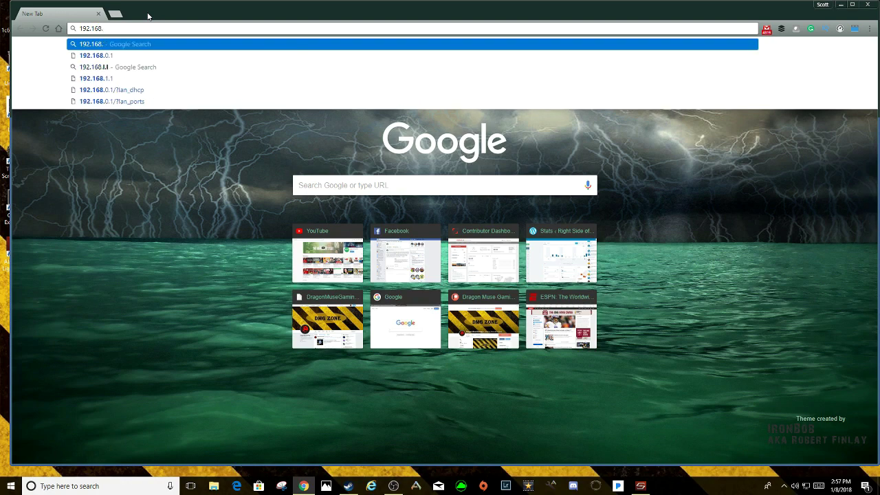
pyautogui.write('0.')
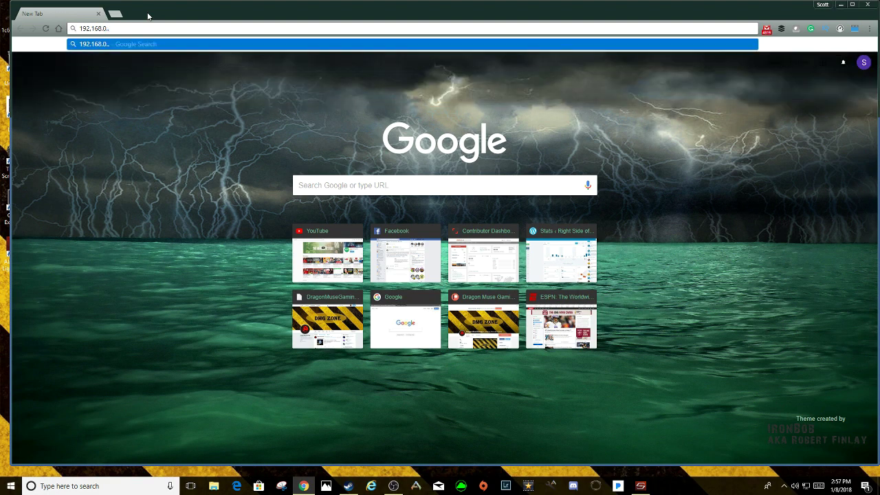
pyautogui.write('1')
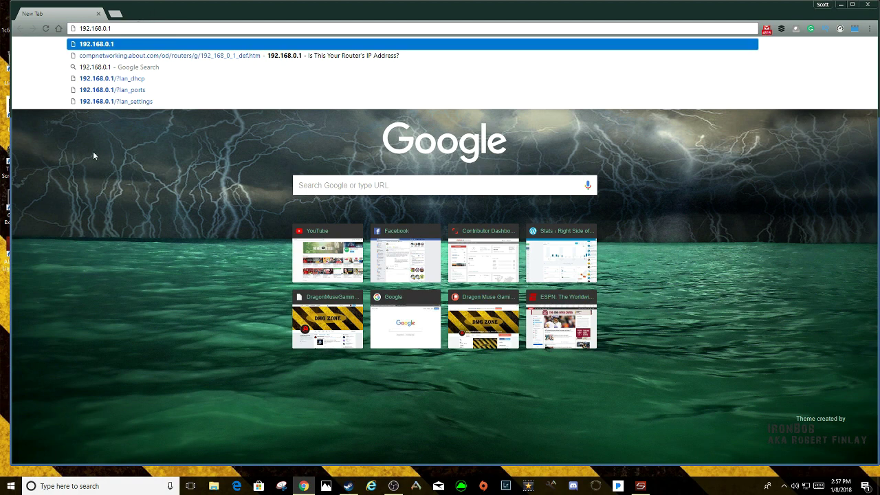
pyautogui.click(97, 486)
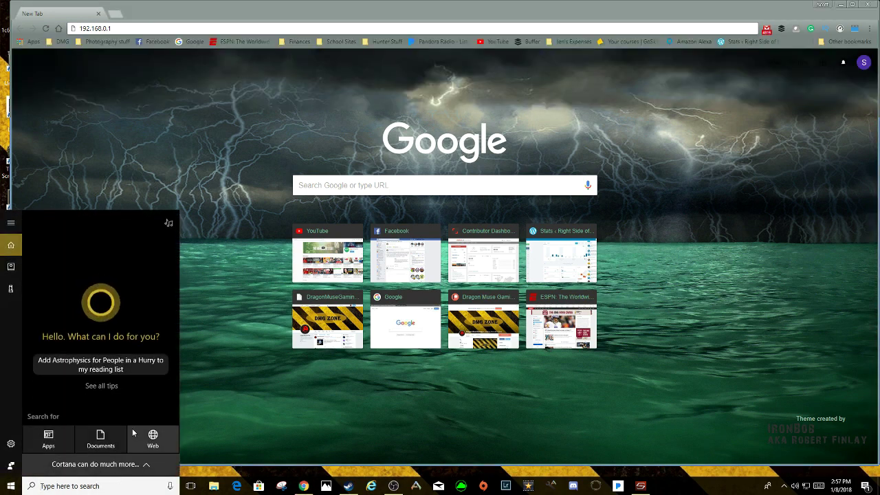
# Launch Command Prompt from a Cmd search and run plain ipconfig
pyautogui.write('Cmd')
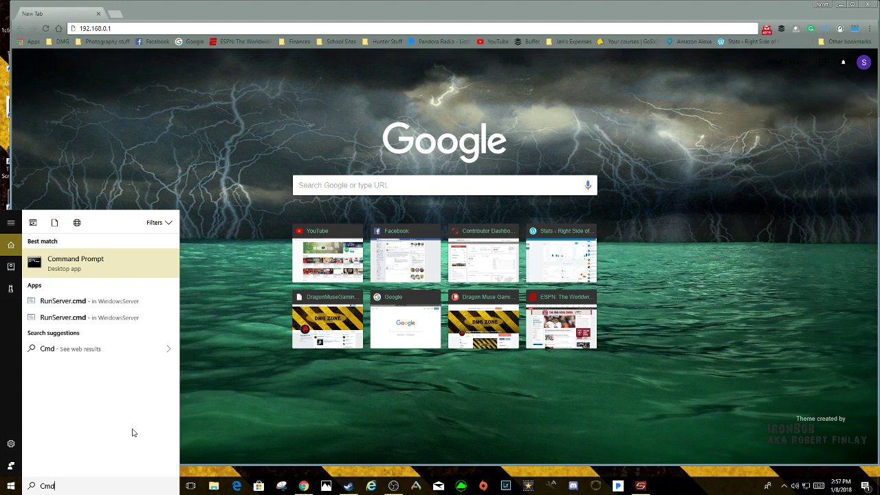
pyautogui.click(107, 258)
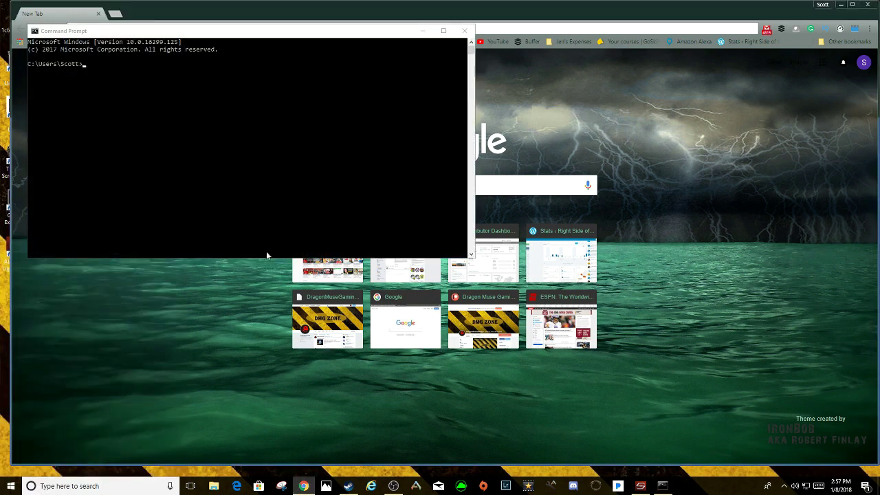
pyautogui.click(133, 81)
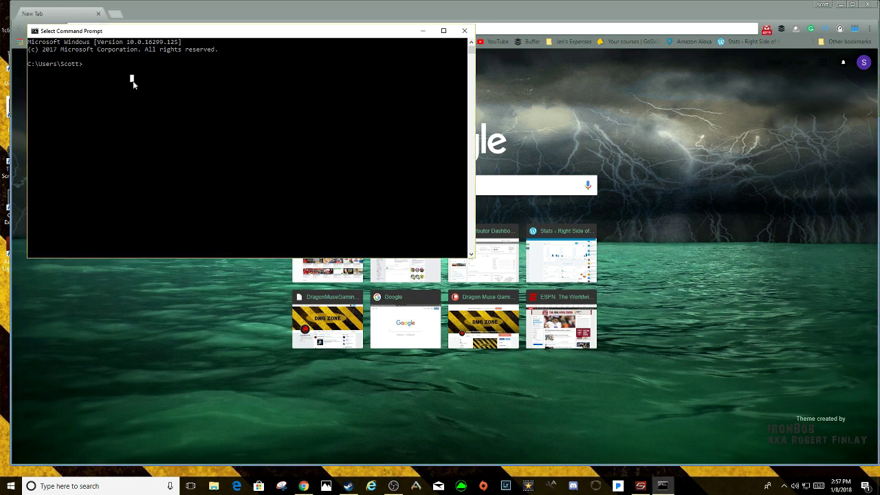
pyautogui.click(84, 62)
pyautogui.write('ipconfig /all')
pyautogui.press('BackSpace')
pyautogui.press('BackSpace')
pyautogui.press('BackSpace')
pyautogui.press('BackSpace')
pyautogui.press('BackSpace')
pyautogui.press('Return')
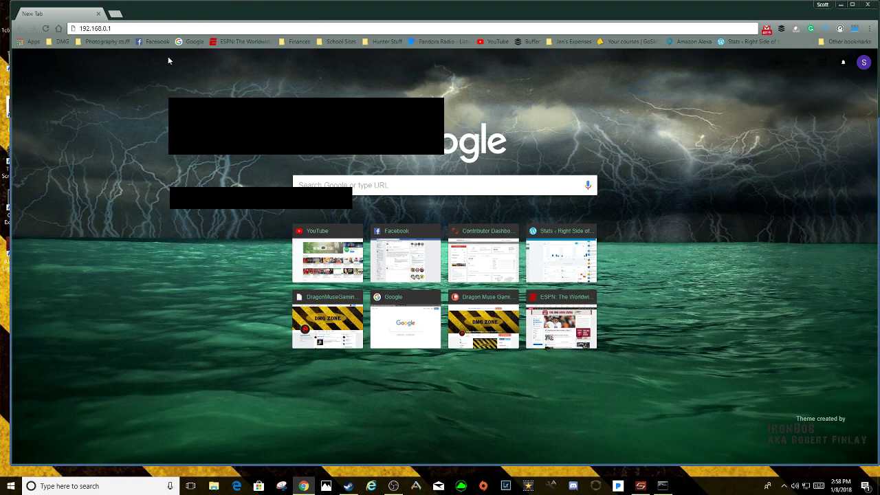
# Bring Command Prompt back to the front and exit its selection mode
pyautogui.click(662, 486)
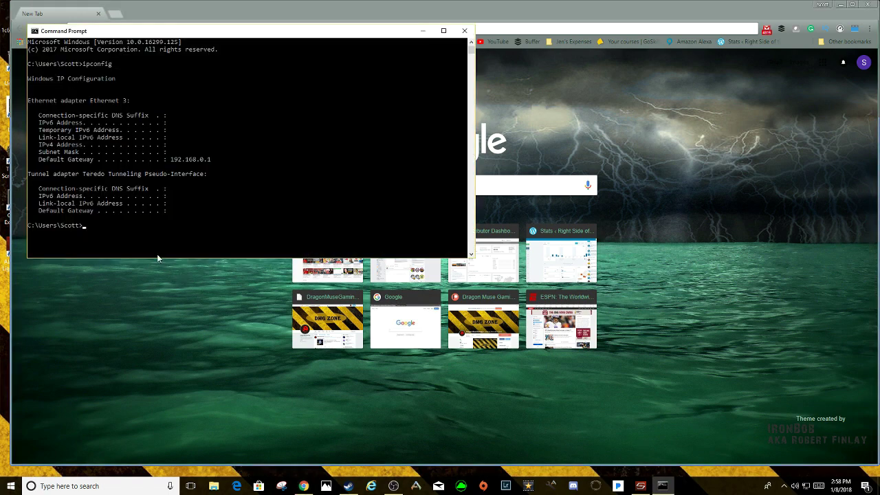
pyautogui.click(140, 232)
pyautogui.click(88, 225)
pyautogui.press('Escape')
pyautogui.press('Escape')
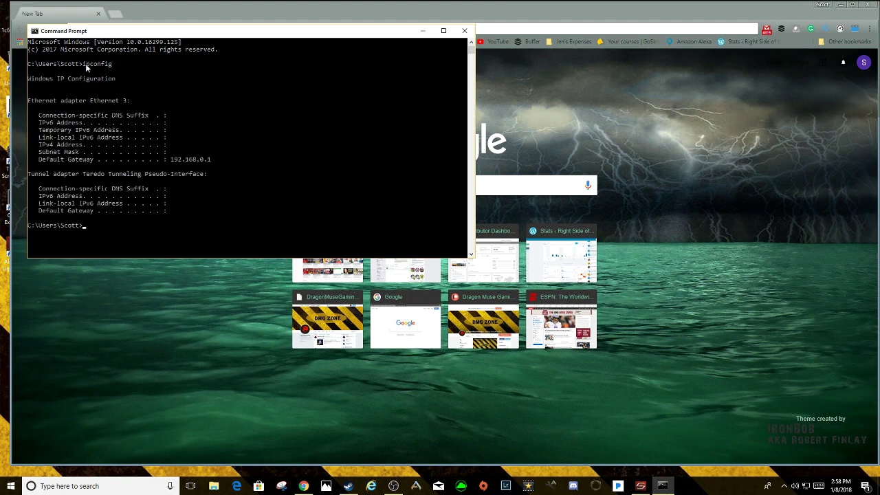
# Run ipconfig /all and scroll to find gateway and DHCP server 192.168.0.1
pyautogui.write('ipconfig /all')
pyautogui.press('Return')
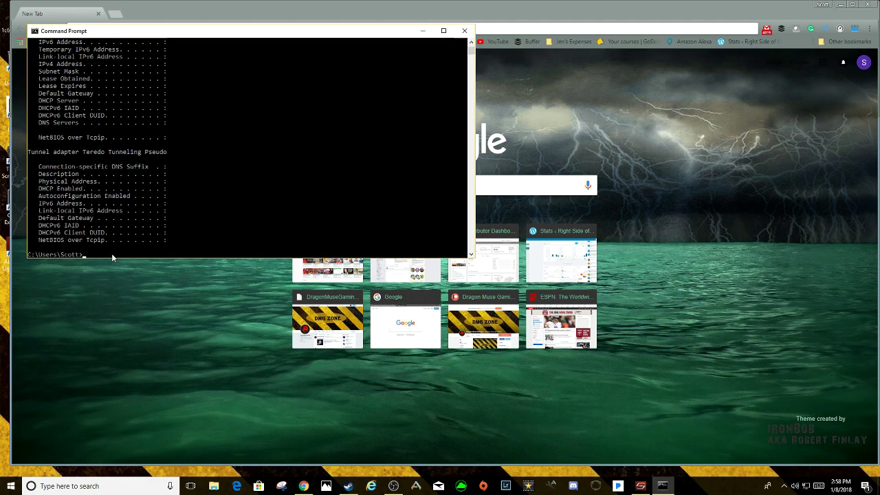
pyautogui.scroll(2, 248, 144)
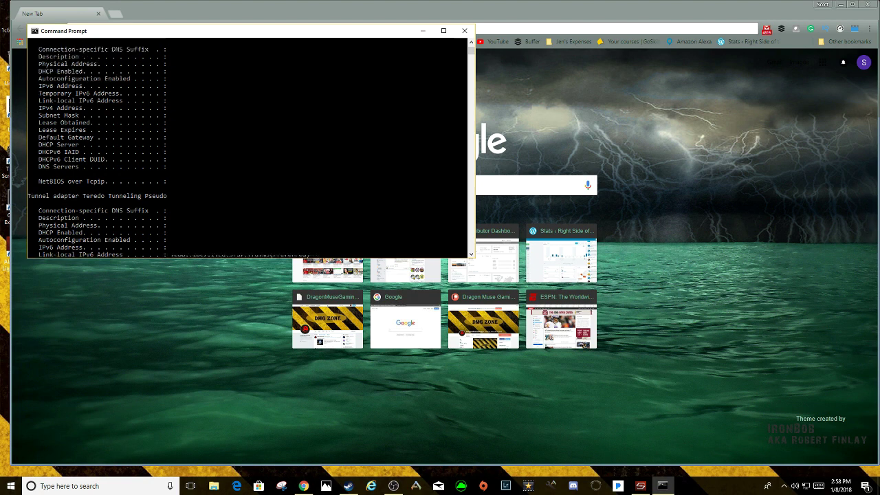
pyautogui.scroll(-4, 247, 144)
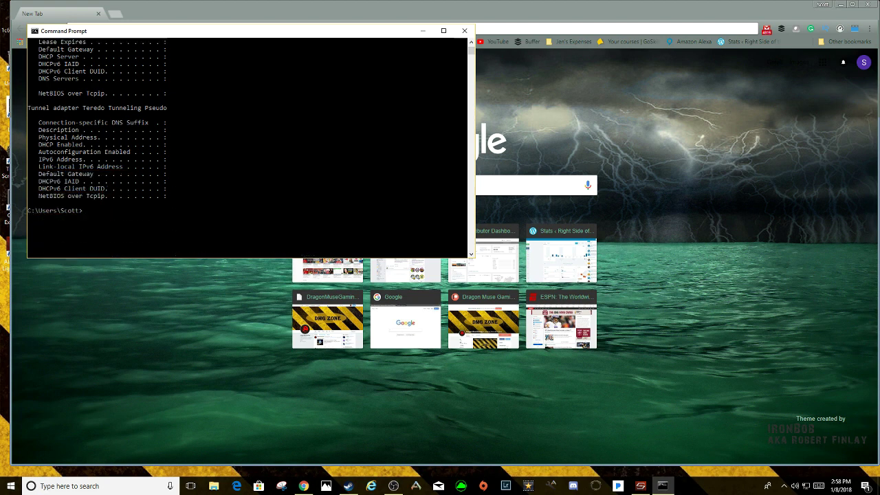
pyautogui.scroll(1, 96, 182)
pyautogui.scroll(3, 96, 183)
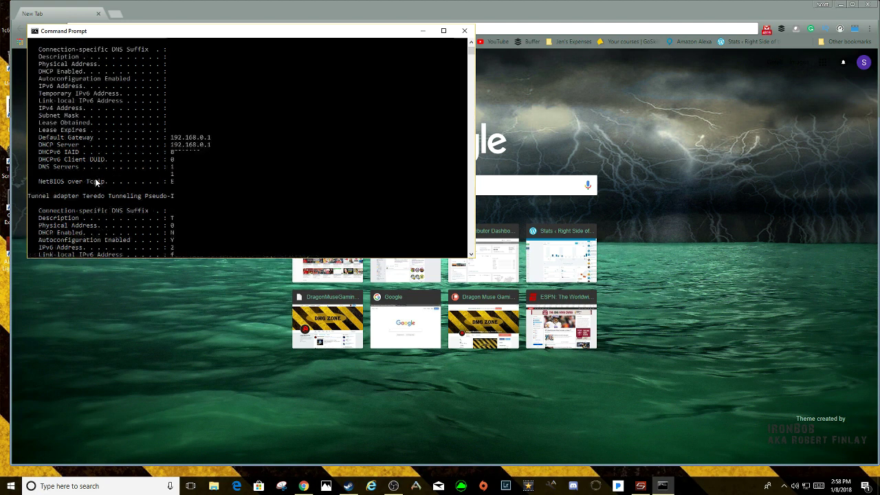
# Close Command Prompt and log into the router admin at 192.168.0.1 with its user name and password
pyautogui.click(465, 31)
pyautogui.click(124, 27)
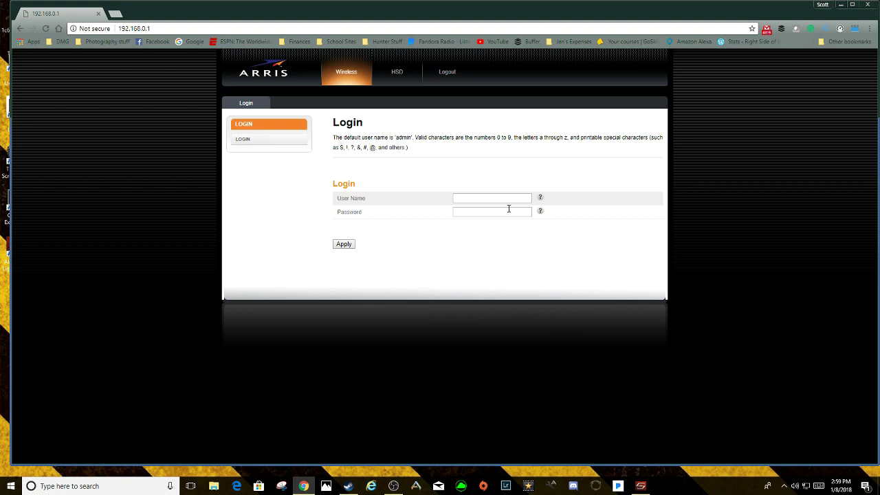
pyautogui.click(484, 199)
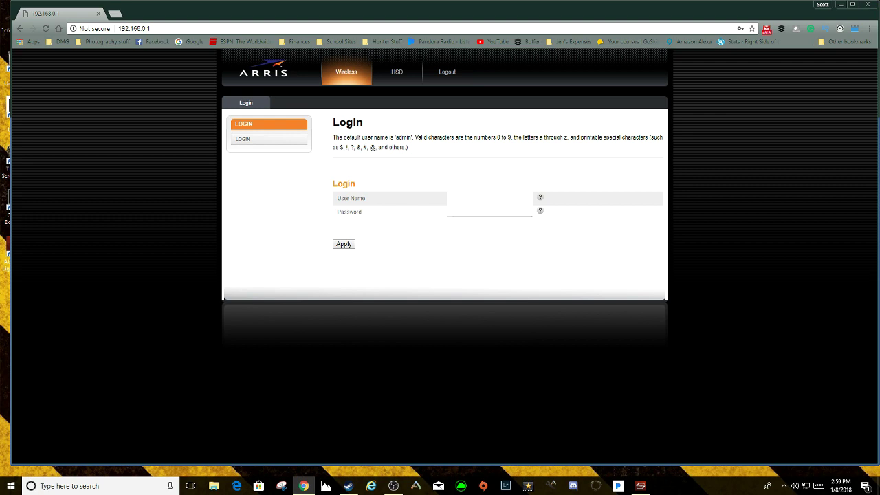
pyautogui.press('Return')
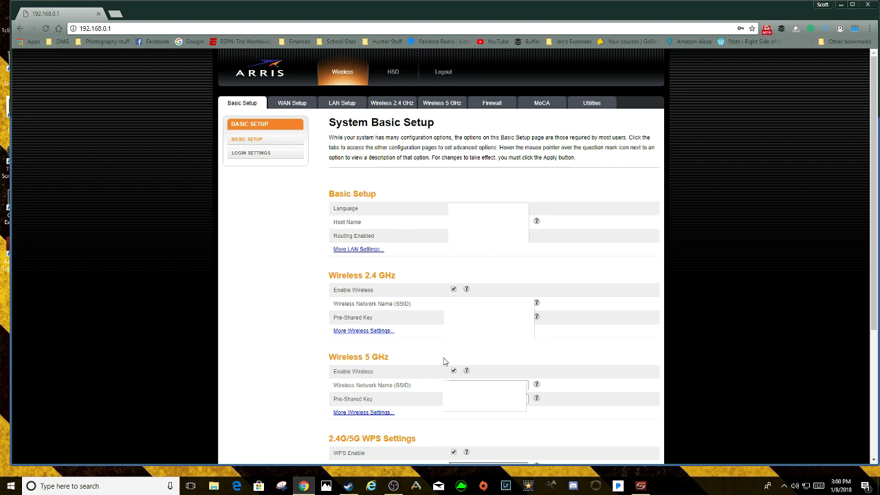
# Scroll through the System Basic Setup page to review its settings
pyautogui.scroll(-3, 434, 323)
pyautogui.scroll(1, 434, 301)
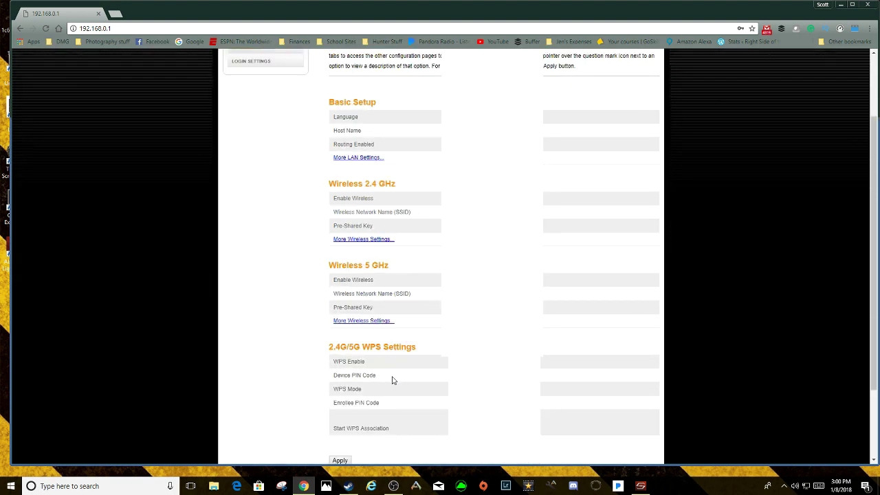
pyautogui.scroll(2, 395, 371)
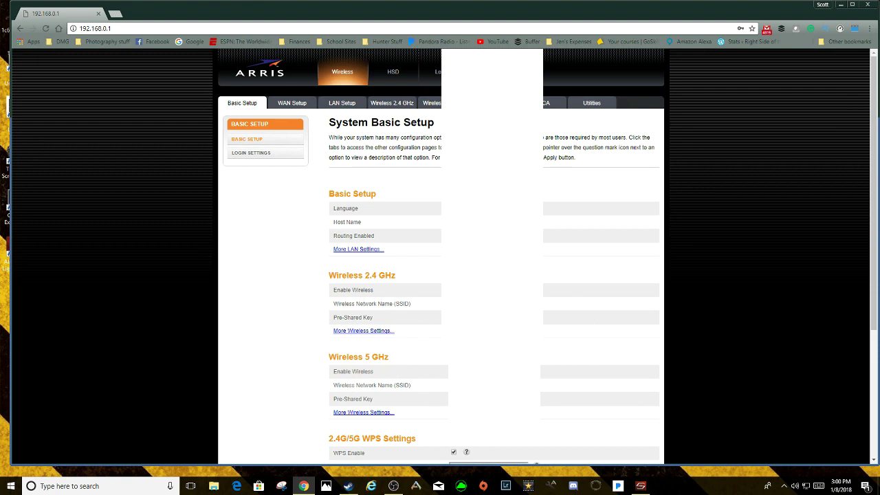
pyautogui.moveTo(466, 371)
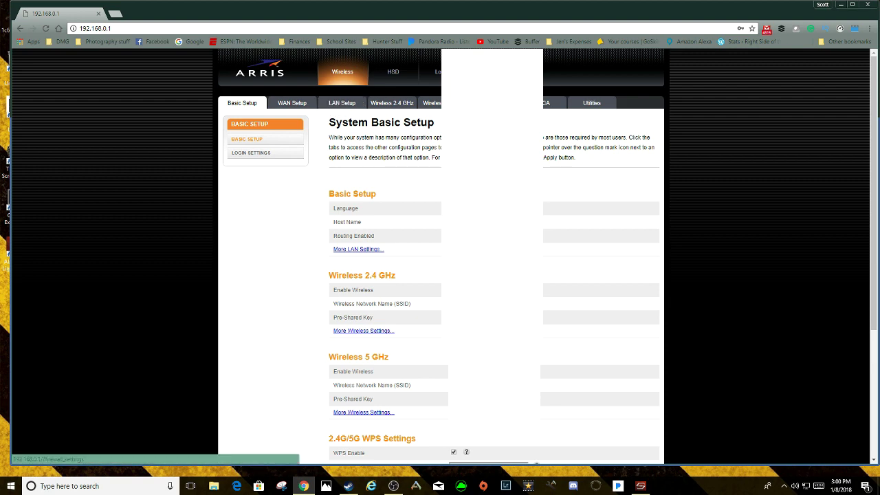
# Visit WAN Setup and LAN Setup's PORTS page, then go to the Firewall section
pyautogui.click(304, 104)
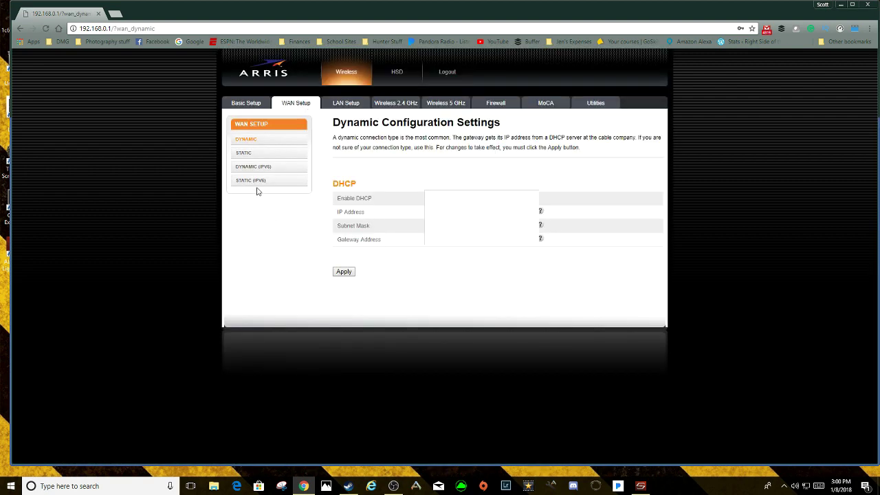
pyautogui.click(351, 102)
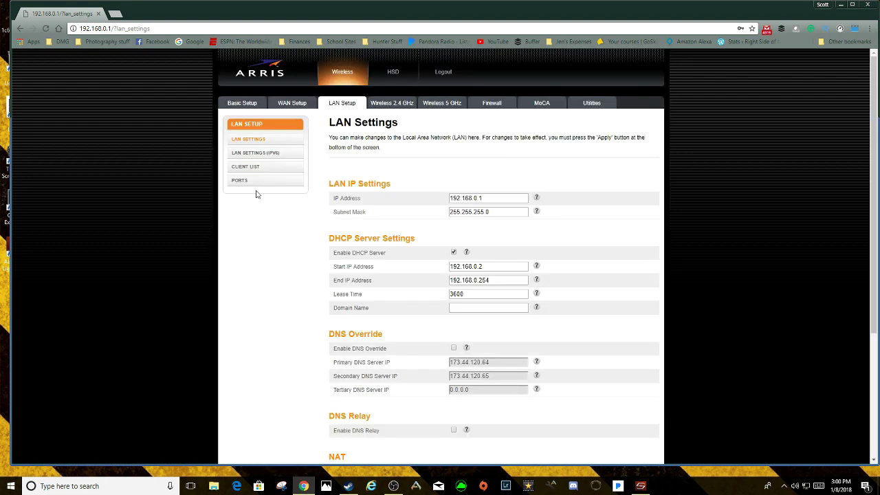
pyautogui.click(255, 183)
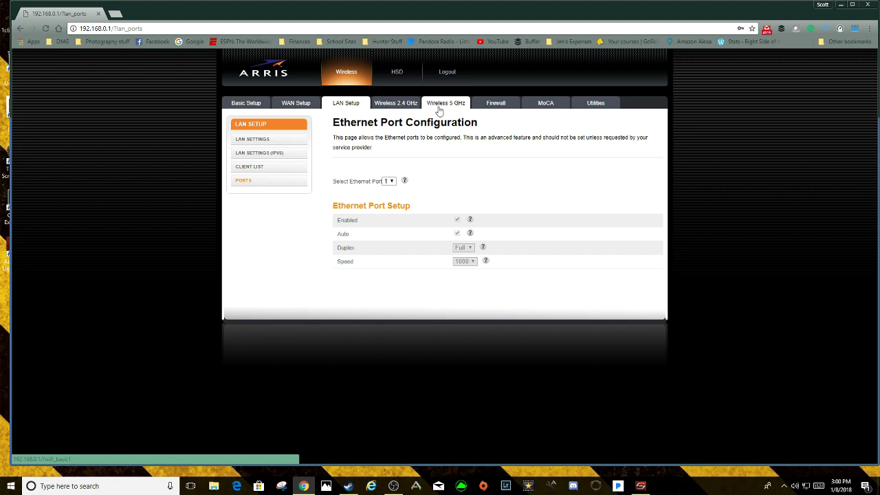
pyautogui.click(496, 107)
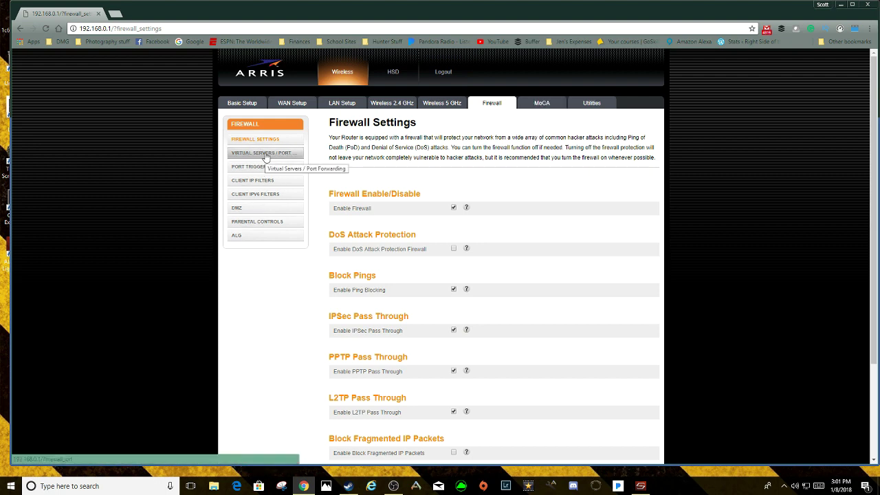
# Move from MoCA through Firewall settings to port forwarding, reaching Port Triggers
pyautogui.click(542, 104)
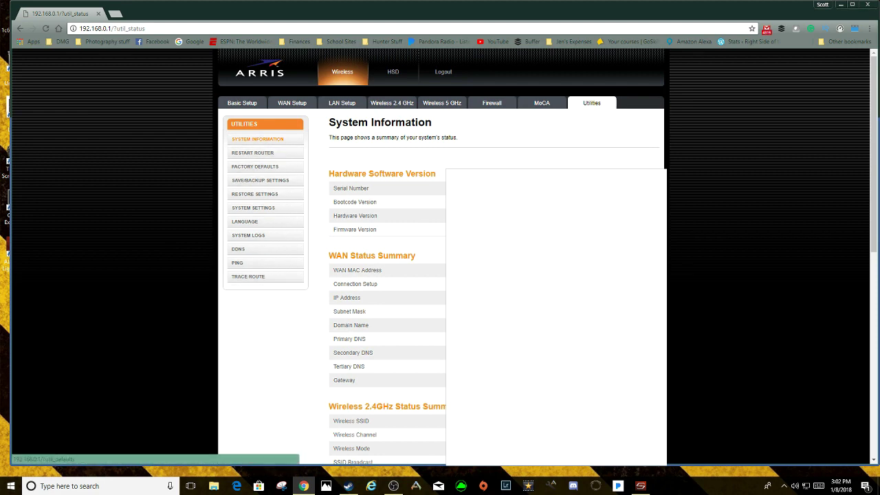
pyautogui.click(488, 103)
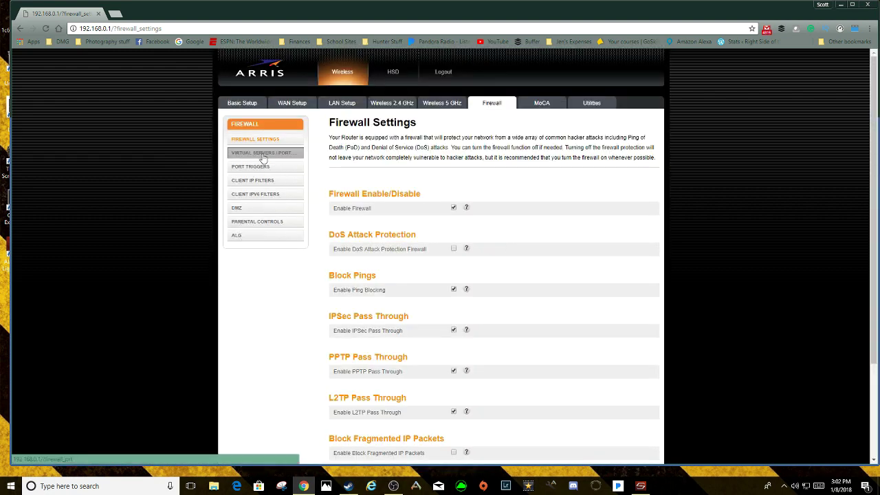
pyautogui.click(264, 155)
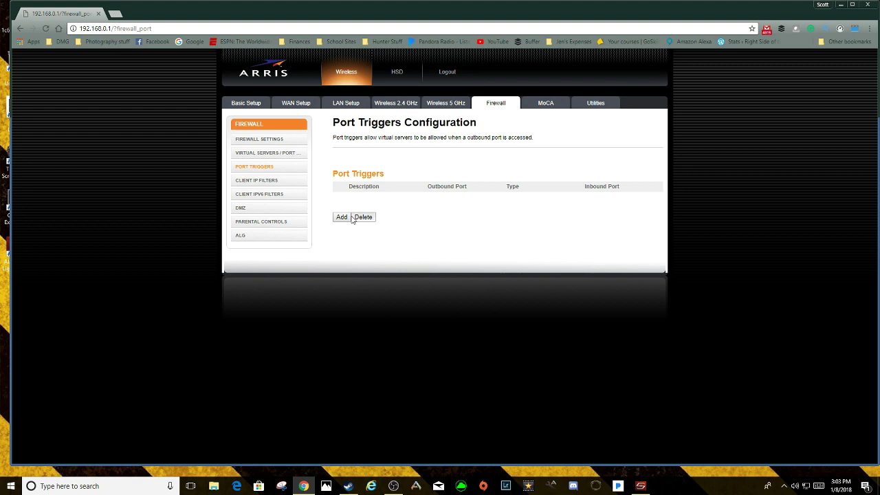
# Start a new port trigger described as 'Ark' and bring up ARK Server Manager
pyautogui.click(342, 217)
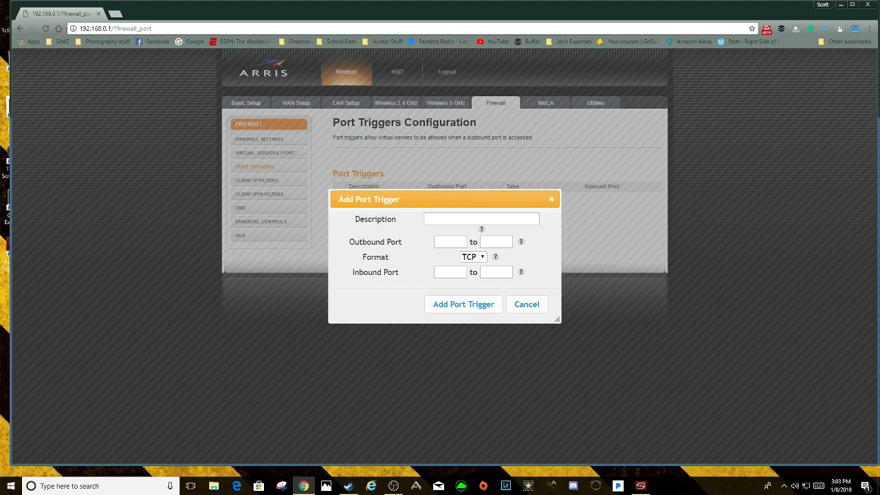
pyautogui.write('Ark')
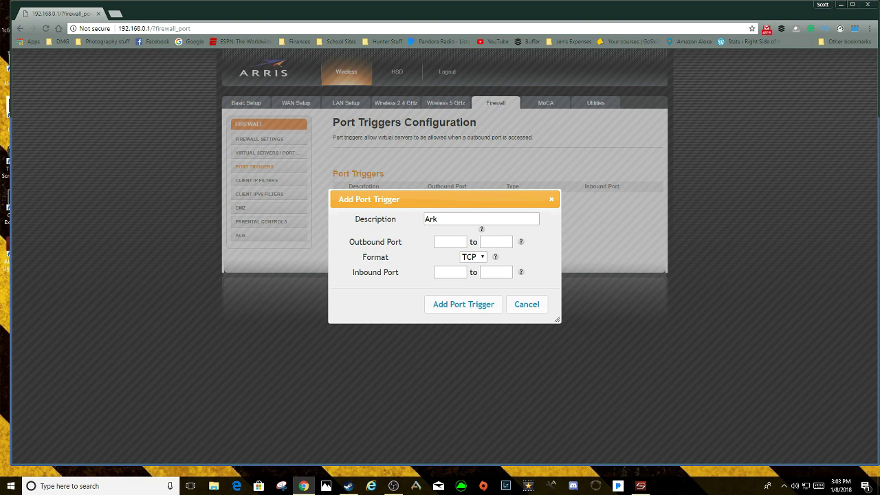
pyautogui.click(558, 486)
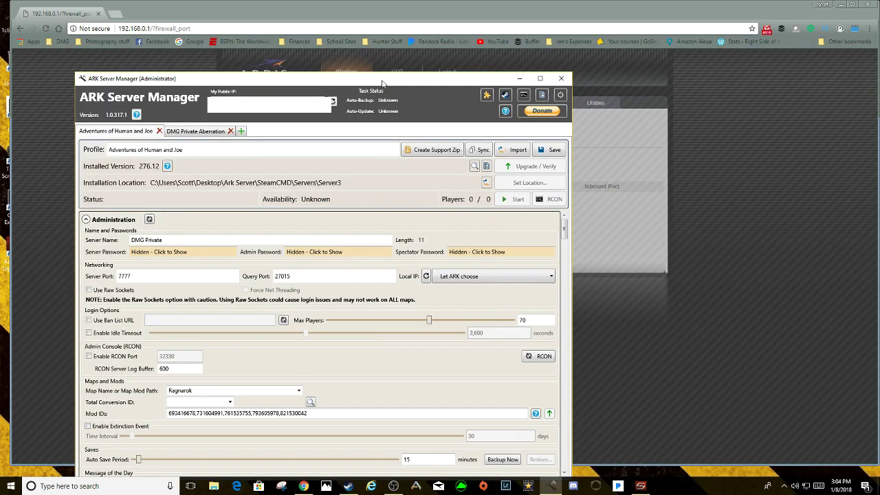
# Check ARK Server Manager's Server Port 7777 and Query Port 27015, then minimize it
pyautogui.moveTo(387, 79); pyautogui.dragTo(537, 62)
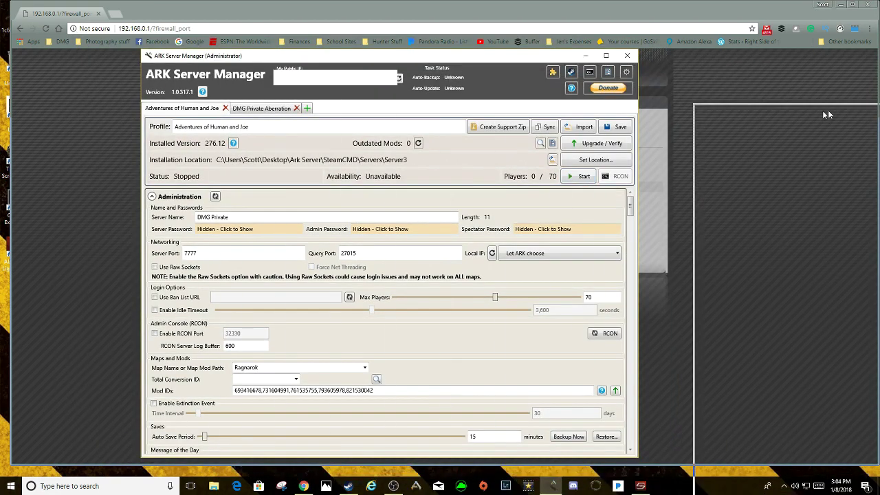
pyautogui.click(827, 115)
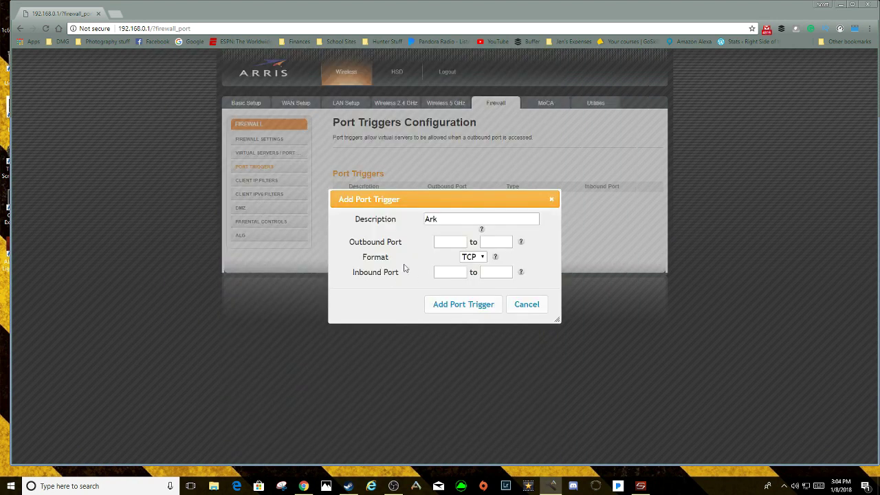
# Enter 7777-7777 as the Ark trigger's outbound and inbound port ranges, with format Both
pyautogui.click(441, 242)
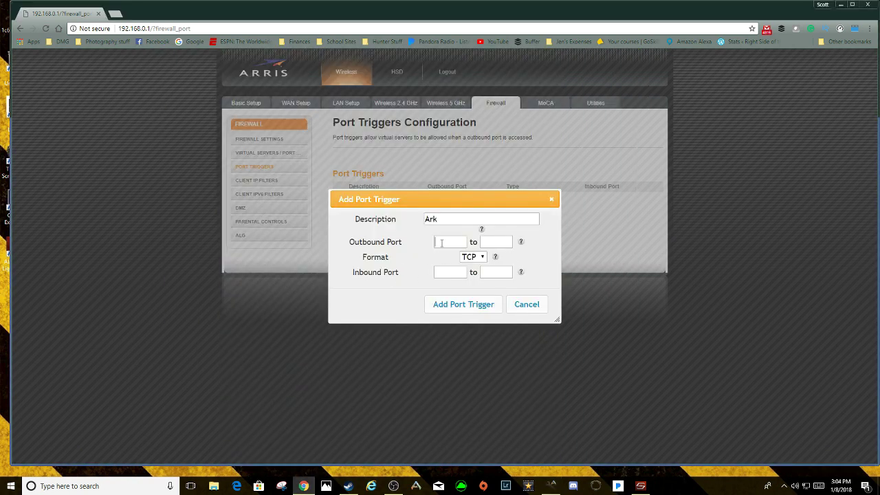
pyautogui.write('77777777')
pyautogui.click(446, 275)
pyautogui.write('77777777')
pyautogui.click(481, 258)
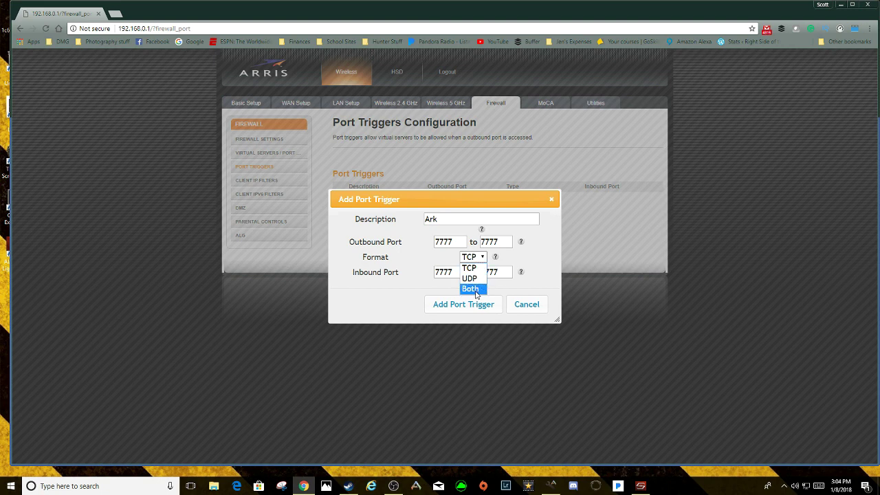
pyautogui.click(473, 288)
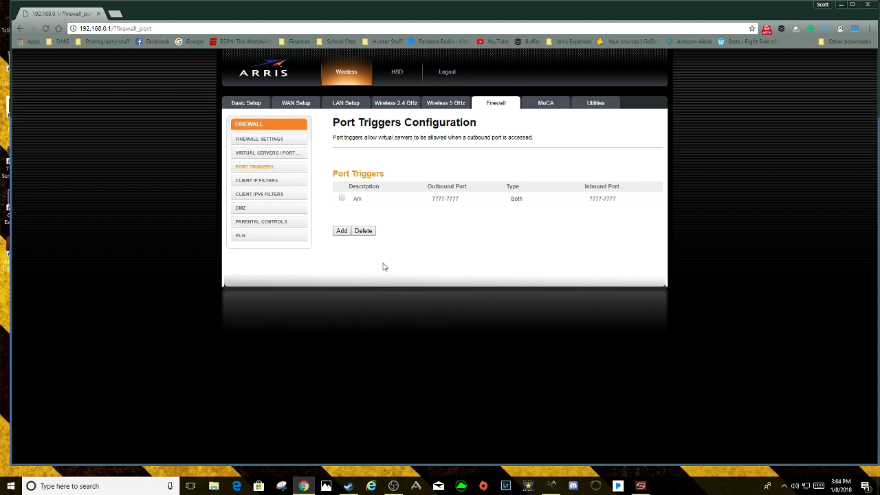
pyautogui.click(341, 232)
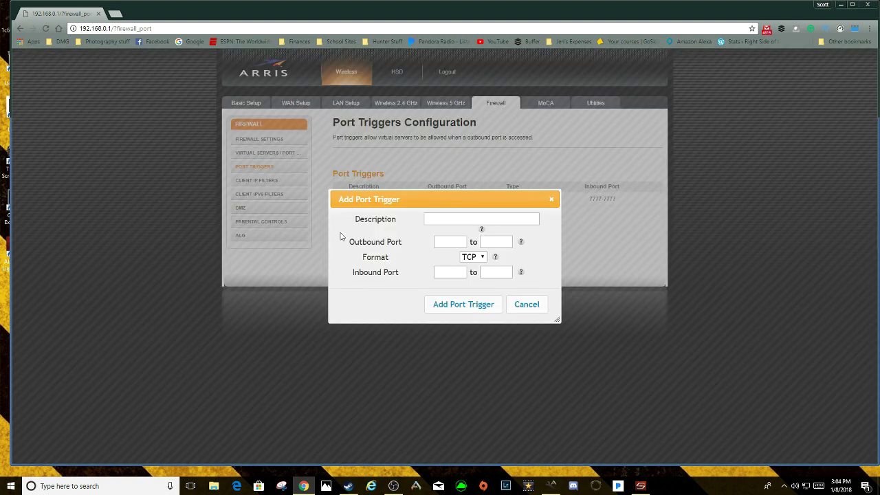
pyautogui.click(457, 218)
pyautogui.write('Arjjk')
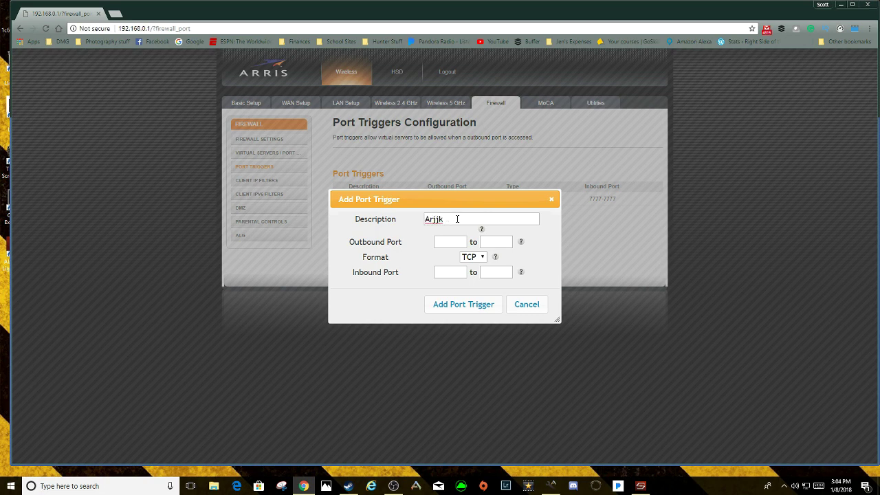
pyautogui.press('BackSpace')
pyautogui.press('BackSpace')
pyautogui.press('BackSpace')
pyautogui.write('k2 ')
pyautogui.write('2')
pyautogui.write('7015')
pyautogui.press('Tab')
pyautogui.write('27015')
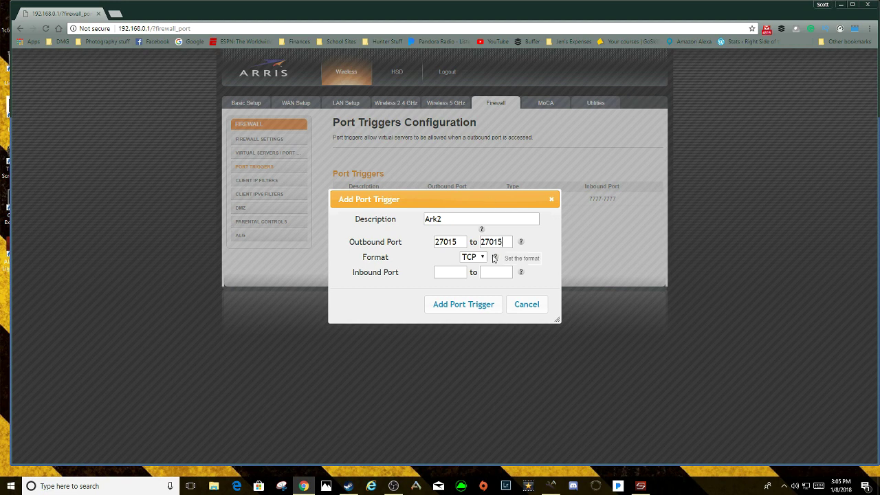
pyautogui.click(477, 258)
pyautogui.click(478, 288)
pyautogui.click(461, 272)
pyautogui.write('2701527015')
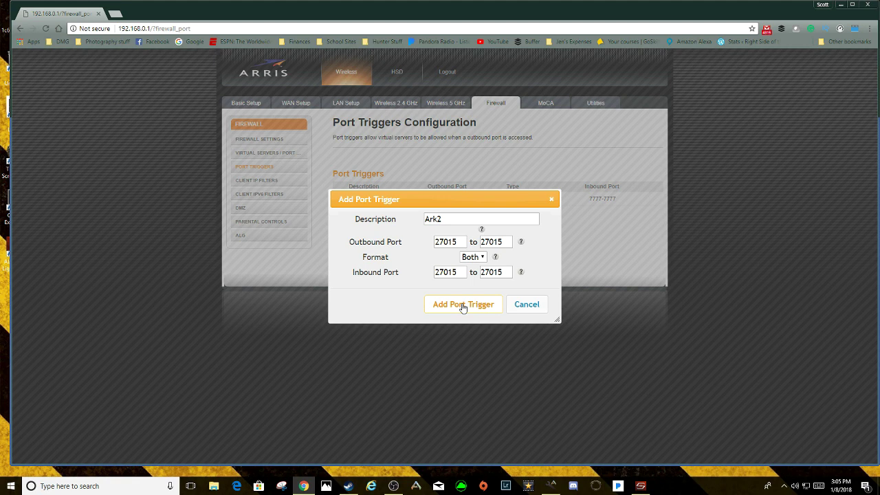
pyautogui.click(463, 303)
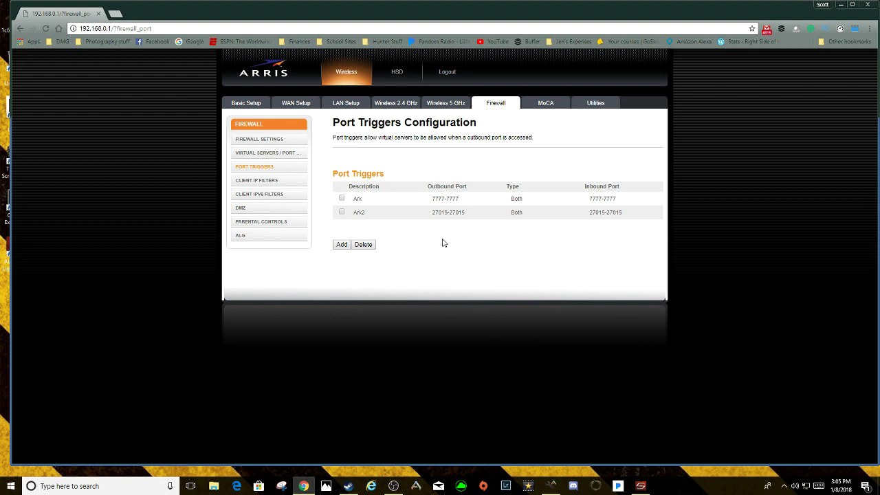
pyautogui.click(343, 199)
pyautogui.click(342, 244)
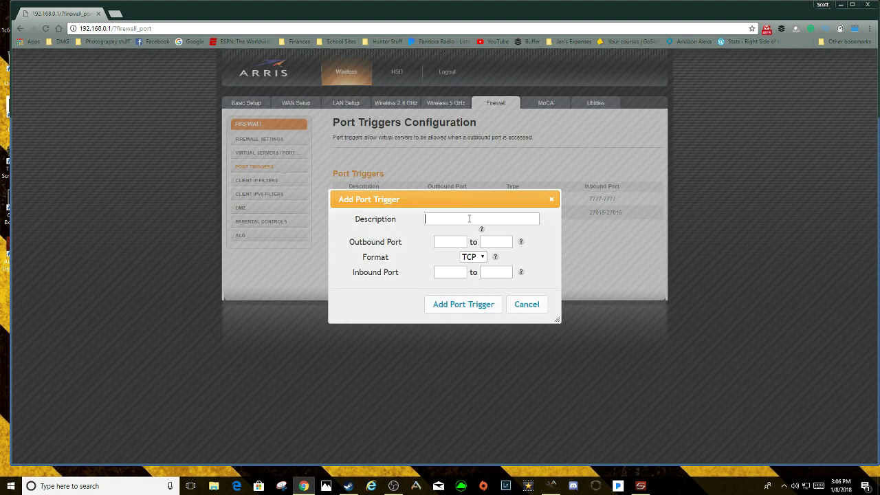
pyautogui.write('Ark3')
pyautogui.press('Tab')
pyautogui.write('7777')
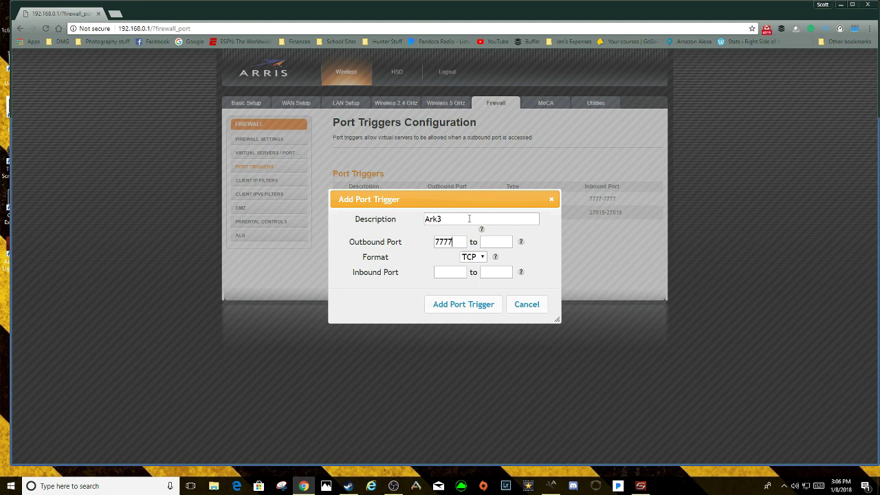
pyautogui.write('7777')
pyautogui.click(485, 257)
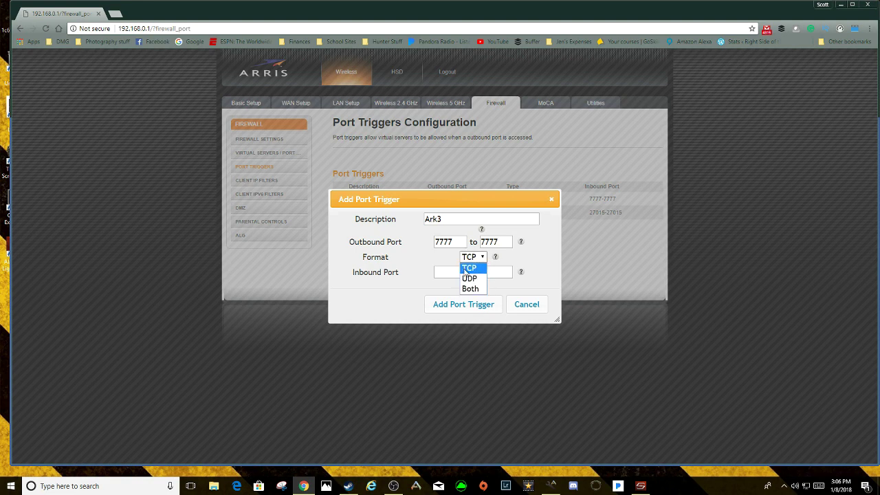
pyautogui.click(533, 305)
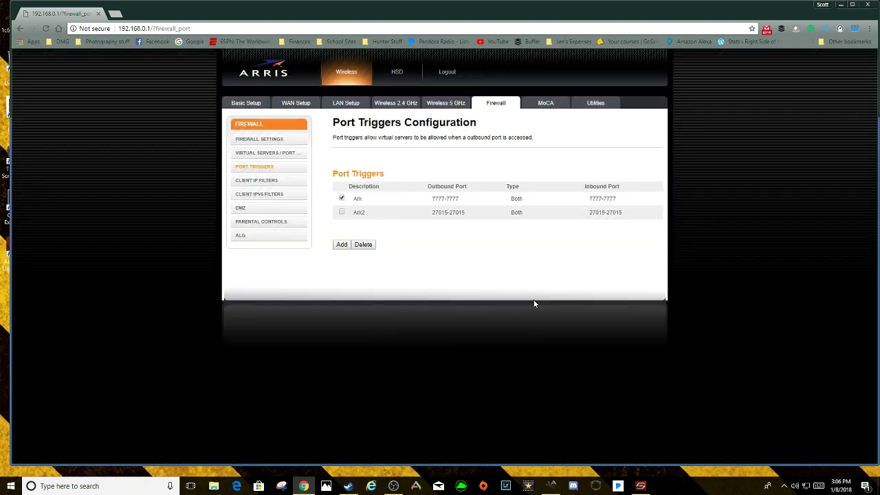
pyautogui.click(341, 199)
pyautogui.click(116, 13)
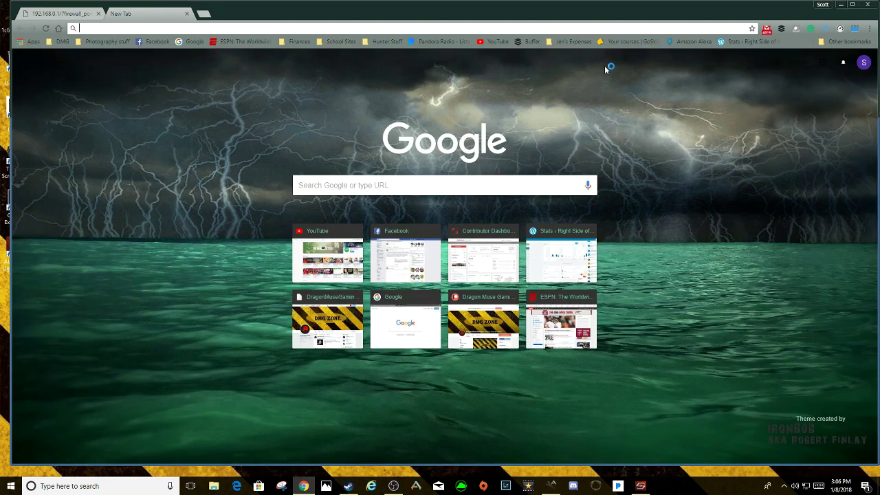
pyautogui.write('y')
pyautogui.press('Return')
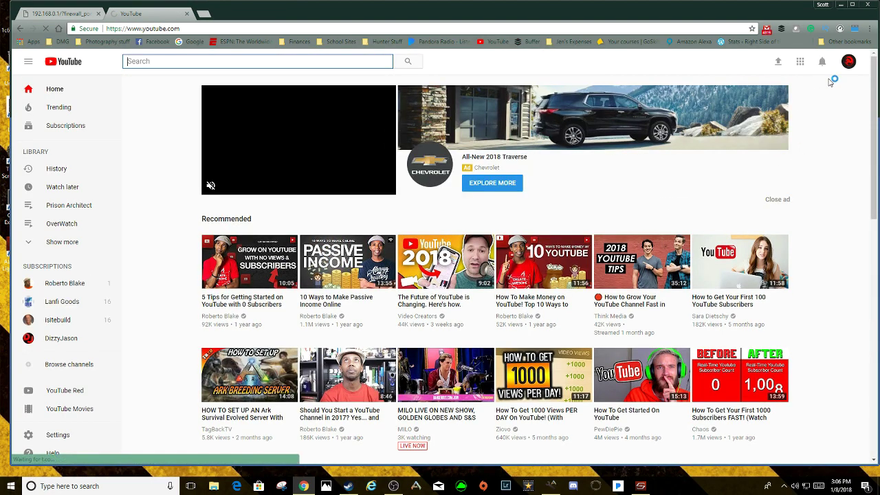
pyautogui.click(821, 62)
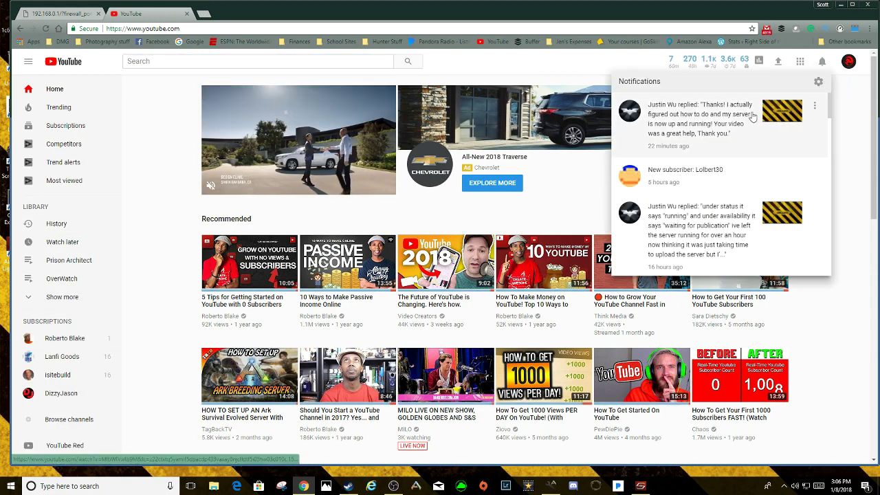
pyautogui.click(698, 118)
pyautogui.scroll(-5, 287, 295)
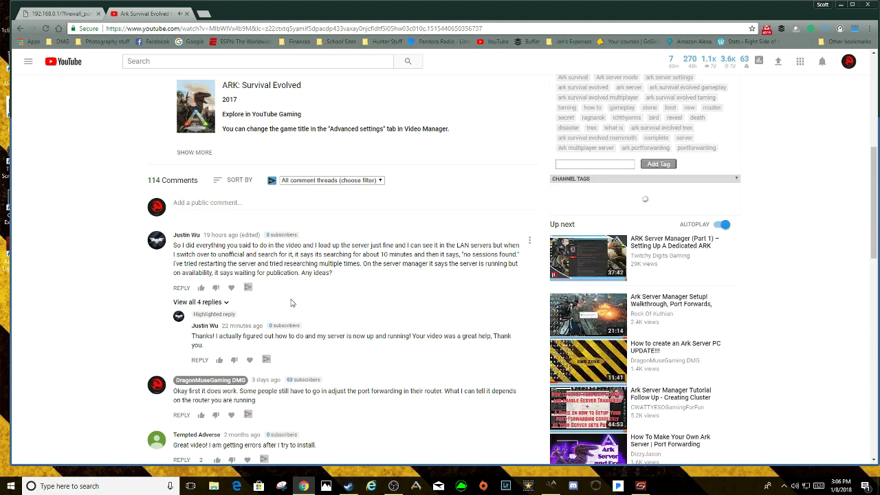
pyautogui.click(212, 302)
pyautogui.scroll(-1, 319, 295)
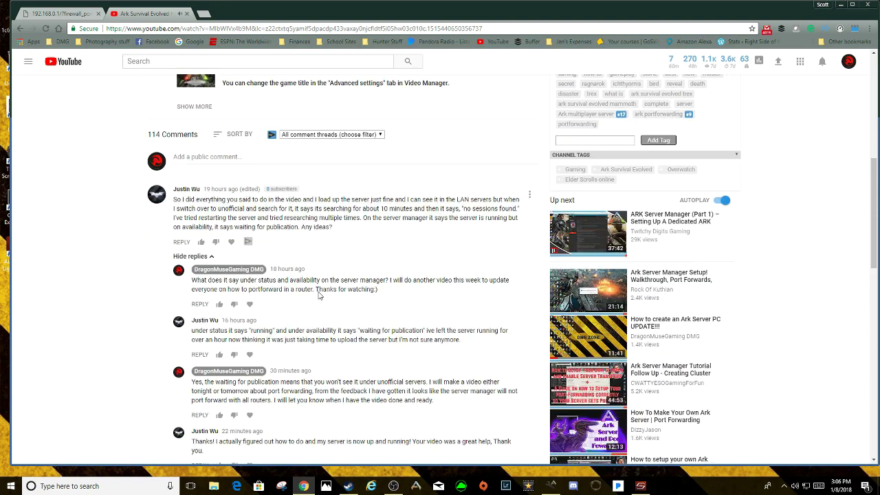
pyautogui.scroll(-1, 319, 296)
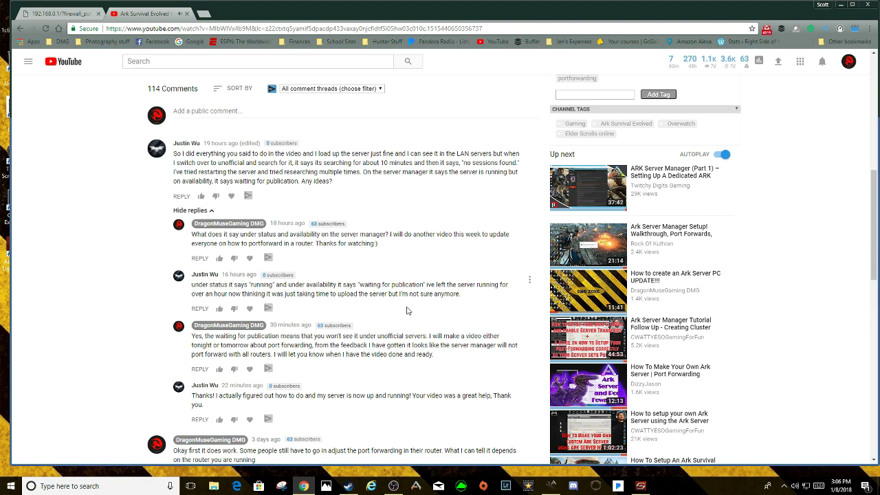
pyautogui.scroll(2, 407, 310)
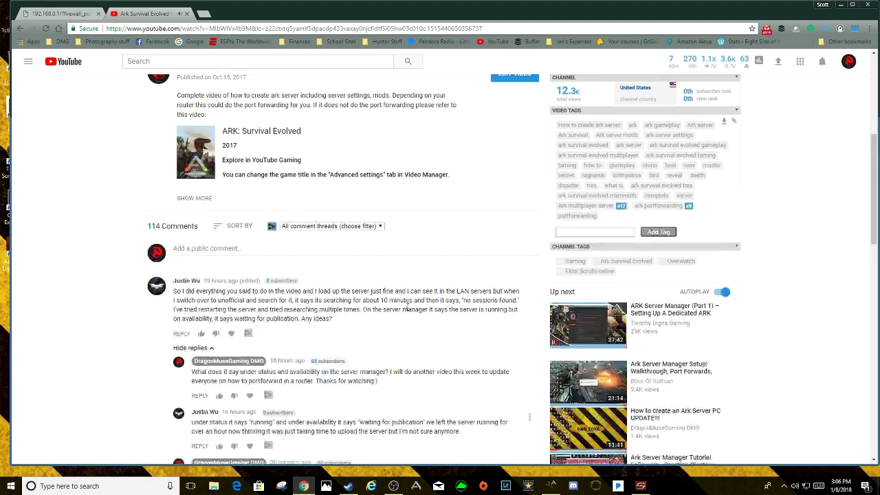
pyautogui.click(182, 13)
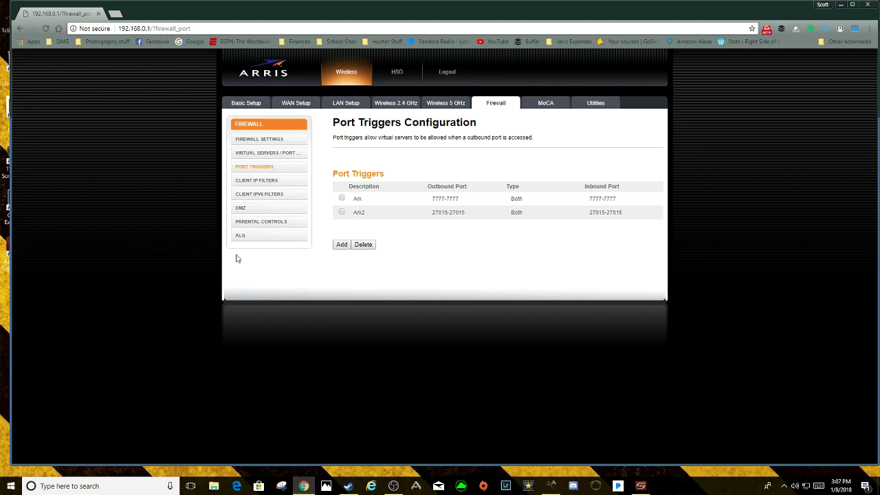
# Tick the Ark and Ark2 triggers in the Port Triggers list for removal
pyautogui.click(342, 198)
pyautogui.click(342, 212)
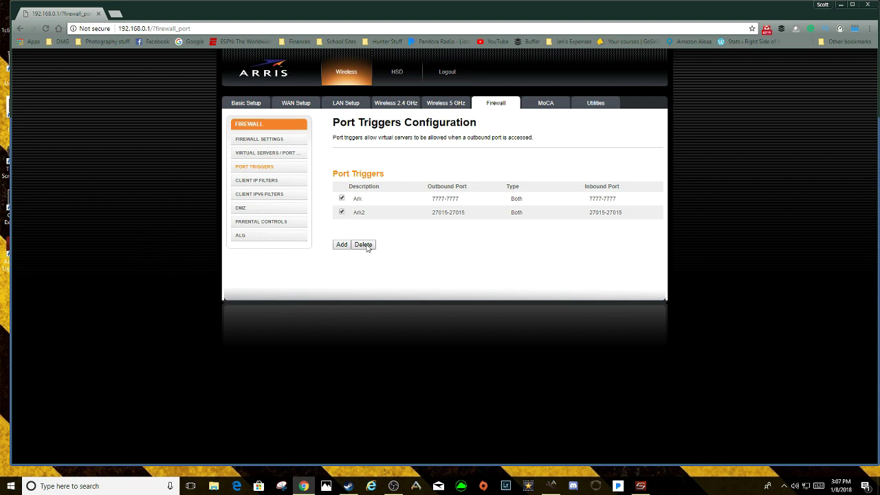